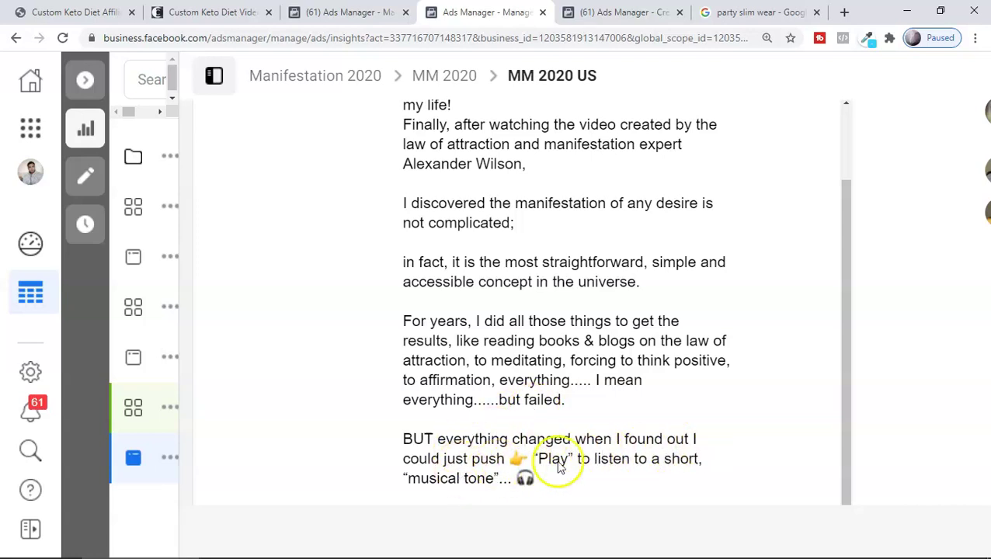
- Read through the story-style copy of the existing MM 2020 US ad as a reference, down to its closing call to action
scroll(545, 440, "down", 2)
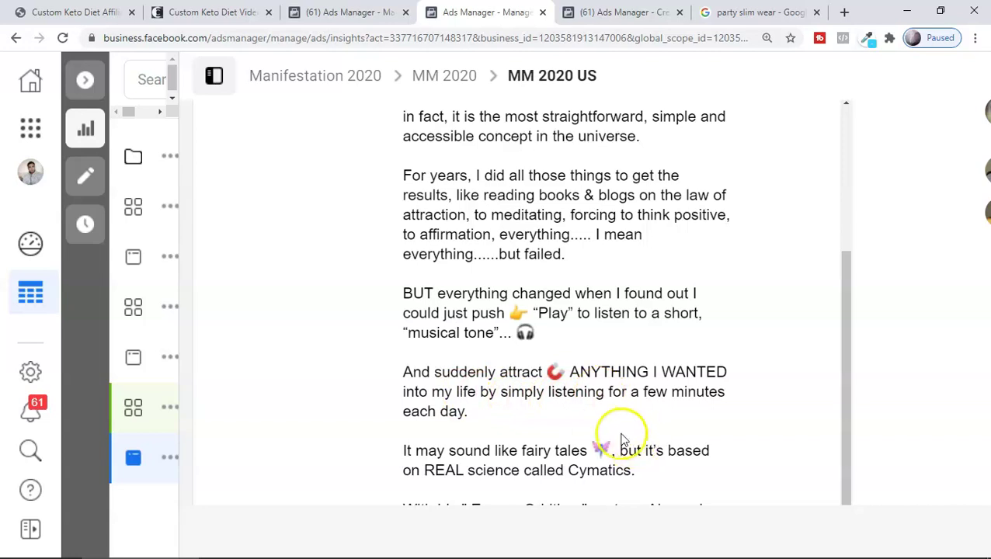
scroll(610, 408, "down", 5)
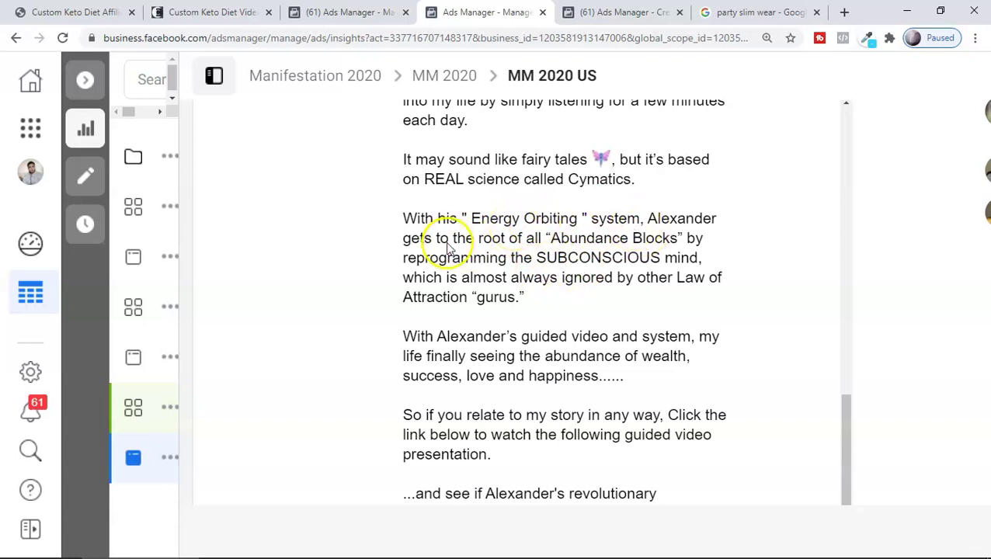
scroll(542, 326, "down", 2)
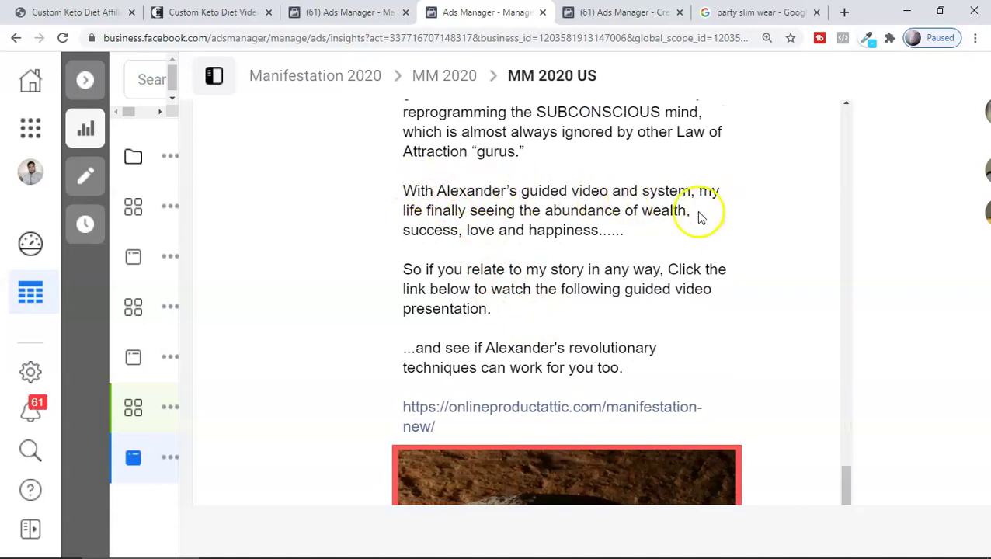
scroll(634, 253, "up", 5)
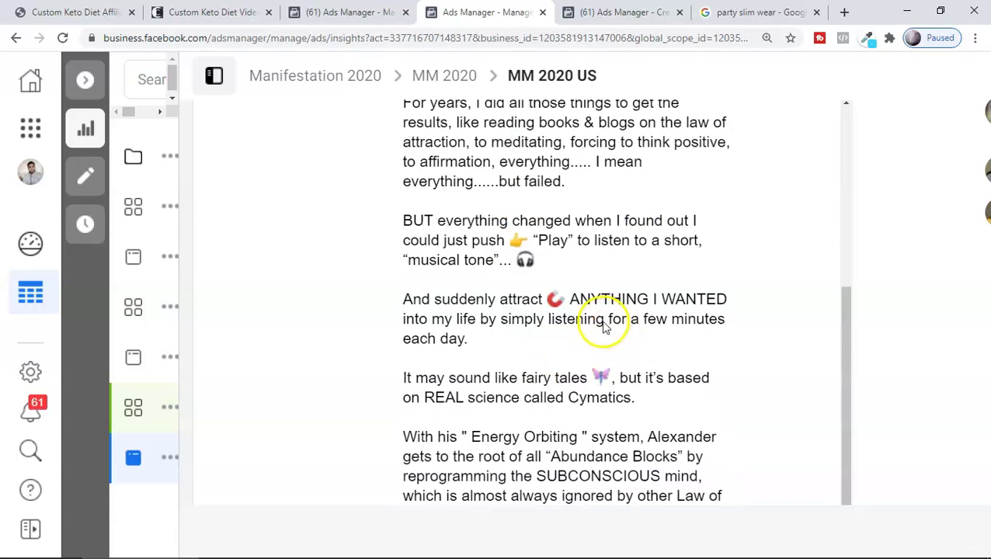
scroll(604, 327, "up", 2)
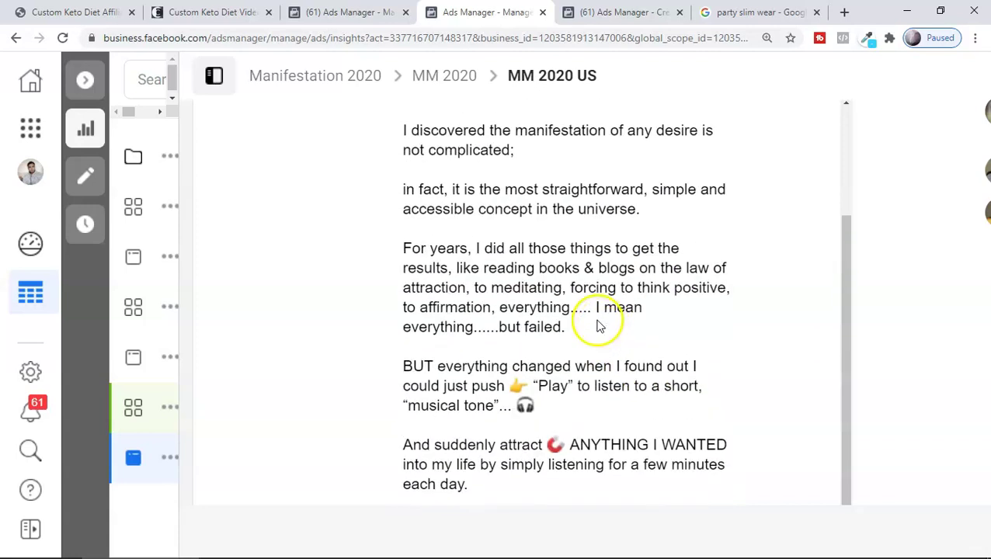
- In the new ad's primary text, add a paragraph saying her crying two-year-old interrupted the conversation, but she shared a video about a custom keto diet
left_click(619, 13)
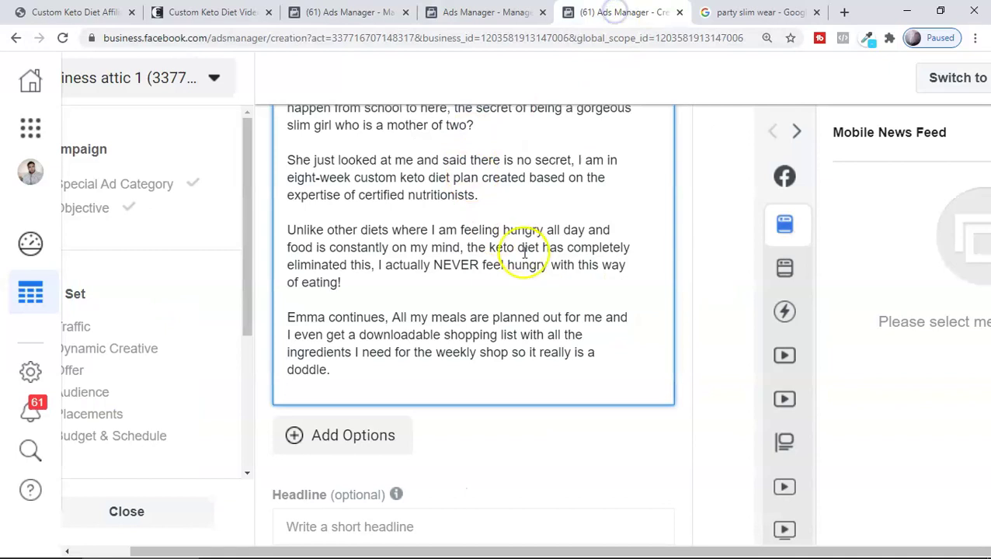
scroll(515, 275, "up", 2)
scroll(512, 288, "up", 1)
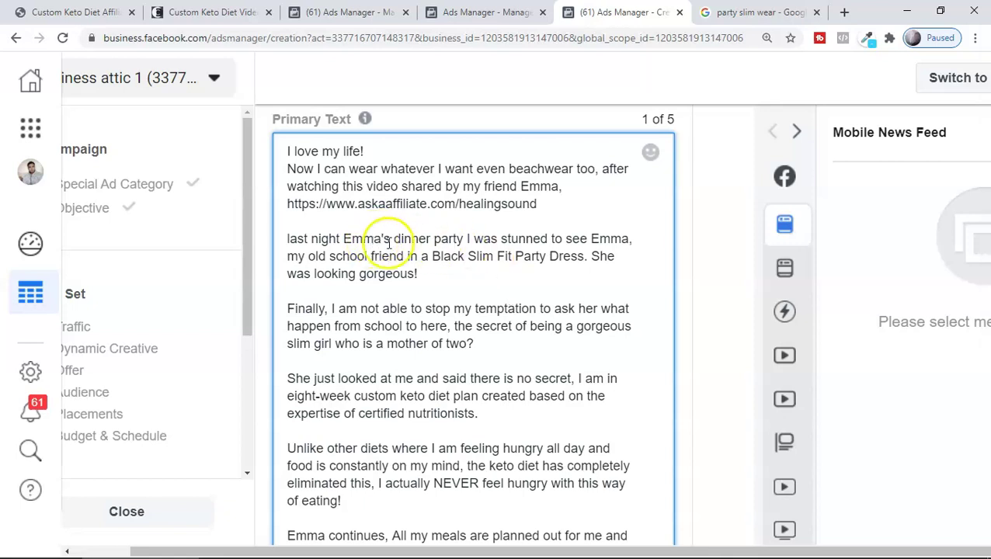
left_click(436, 290)
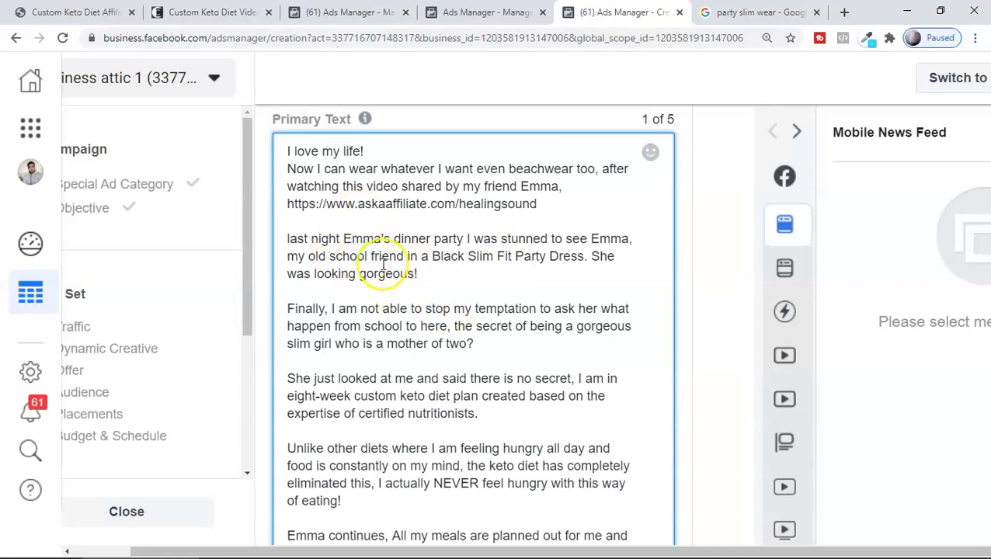
scroll(383, 264, "down", 3)
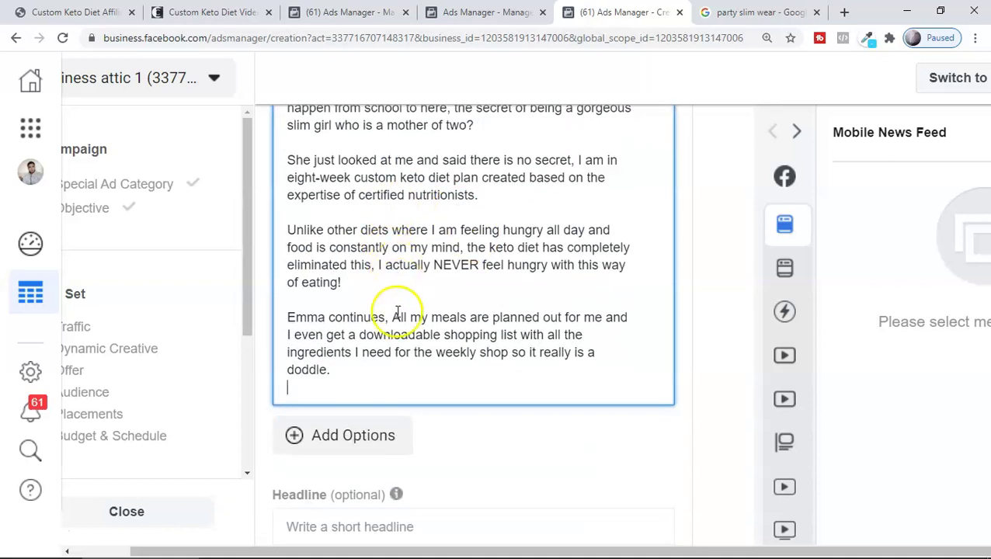
left_click(349, 382)
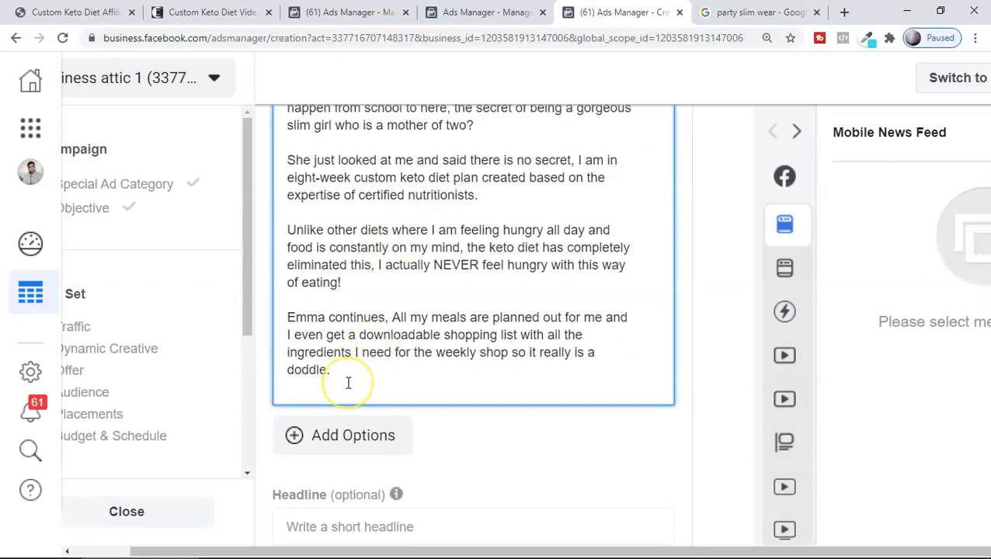
key("Return")
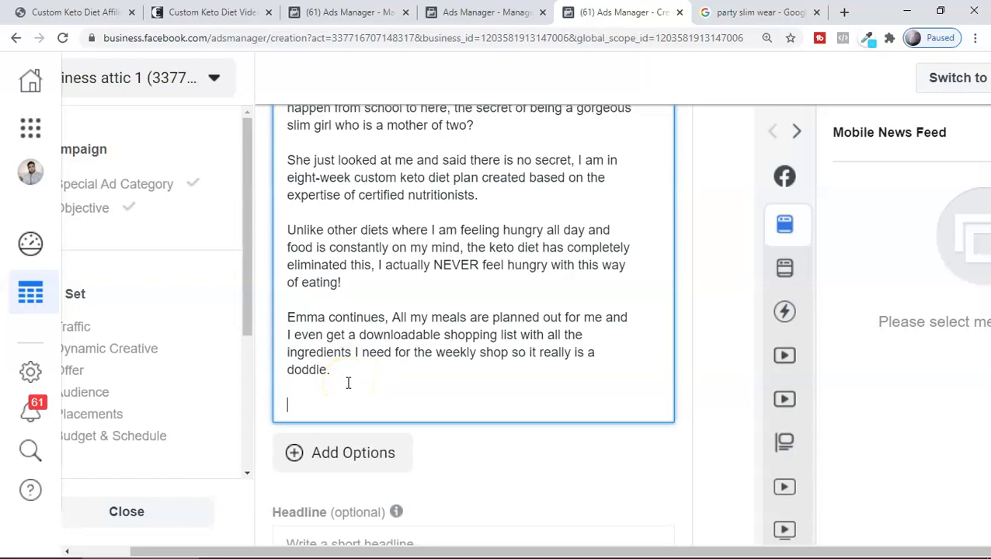
type("and at the same time, our conversion got interrupted by her two years old crying... but she shared a video about a custom keto diet.")
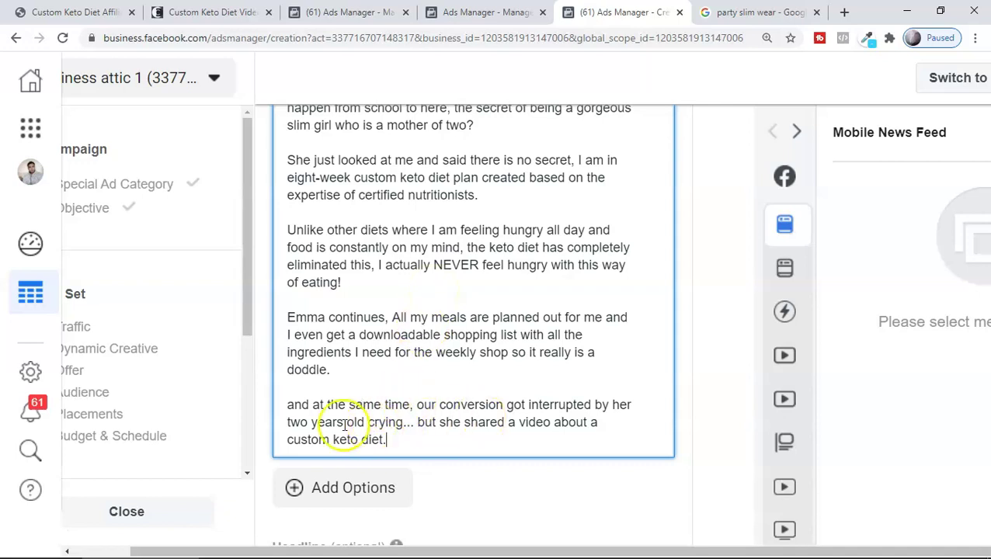
- Add a paragraph saying the video shows how to create a keto diet plan from food preferences, daily activity levels, height, weight, and target weight goals
scroll(470, 339, "up", 3)
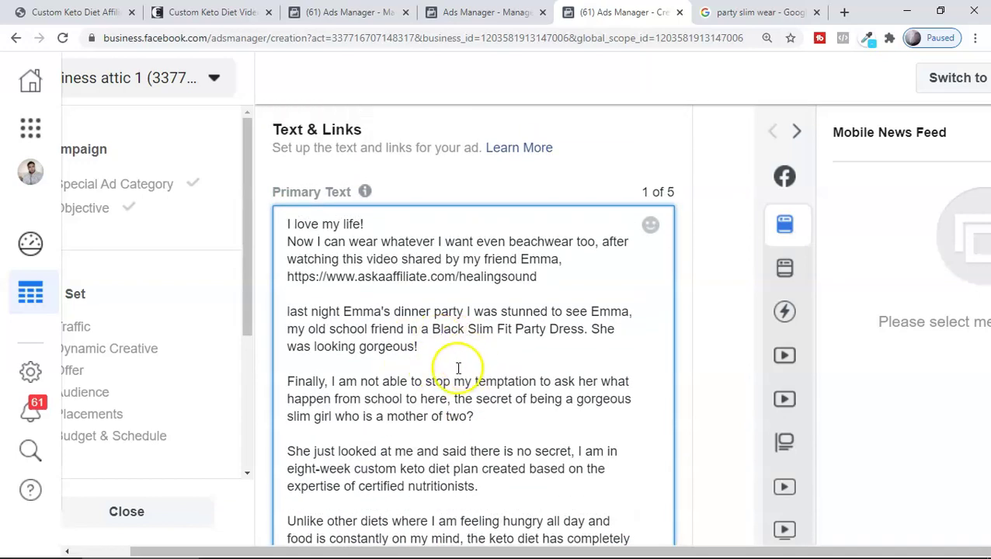
scroll(454, 370, "down", 1)
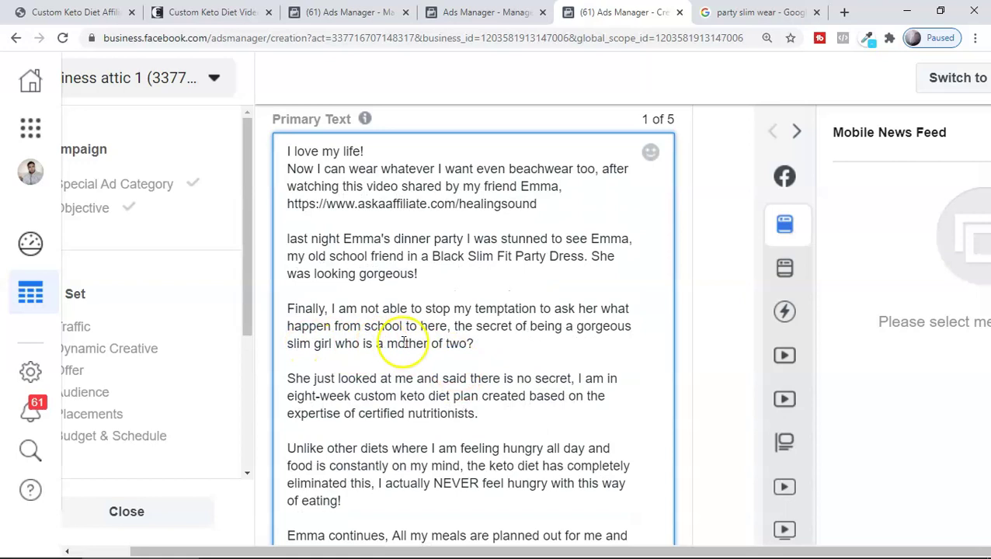
scroll(466, 353, "down", 1)
scroll(470, 351, "down", 3)
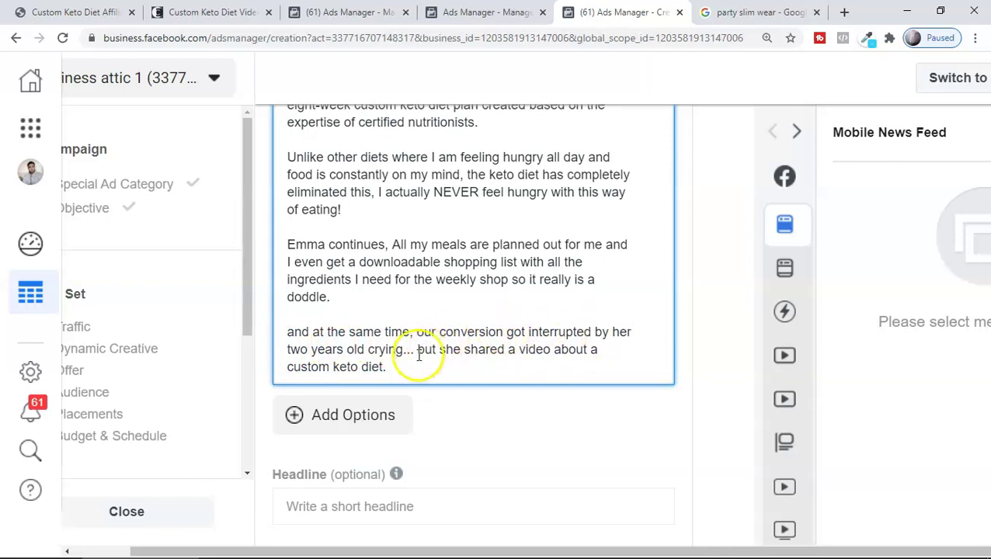
key("Return")
key("Return")
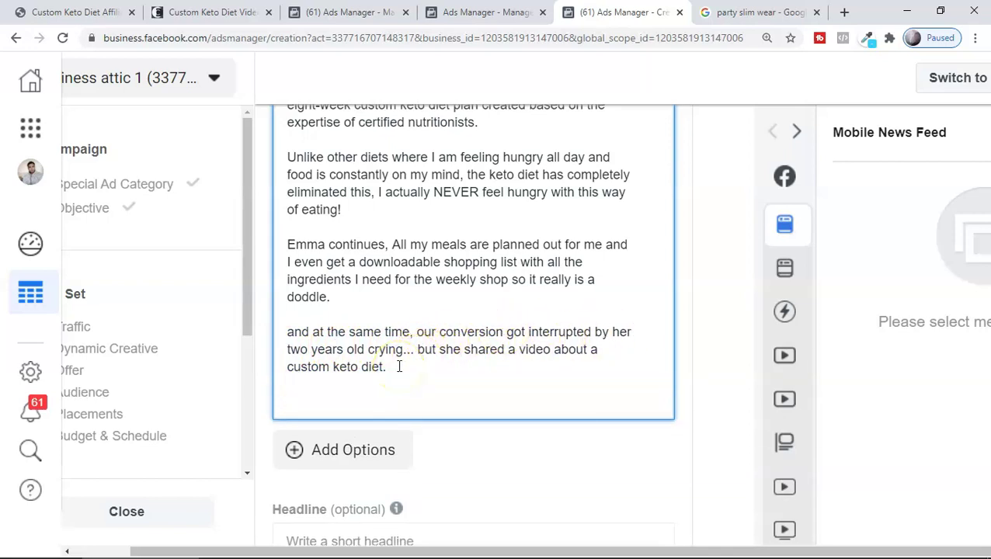
type("this video showed me how someone can create their very own keto diet plan based on their food preferences, daily activity levels, height, weight, and target weight goals.")
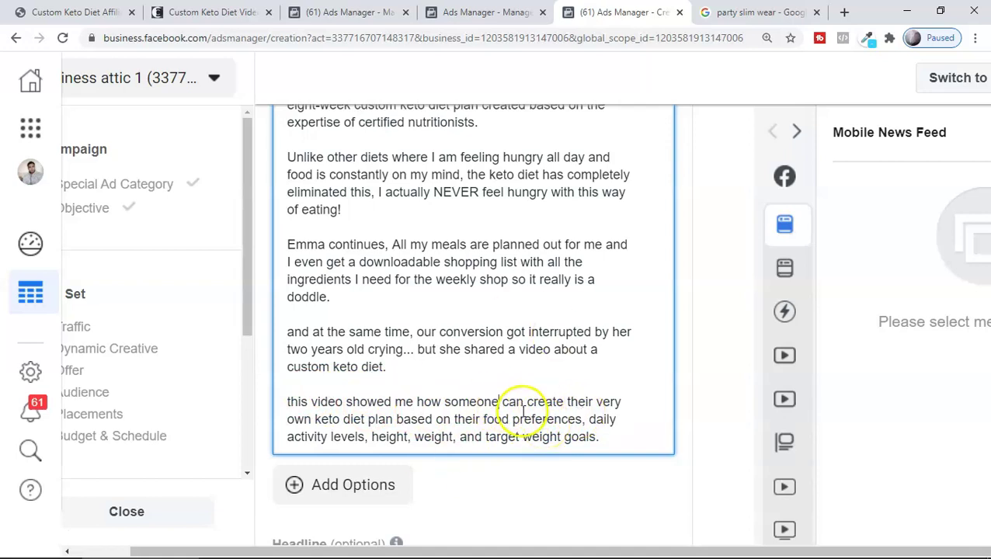
- Using the MM 2020 US ad as reference, add the line "Now i can see that black slim-fit party dress in my body too," to the draft
key("ctrl+shift+Tab")
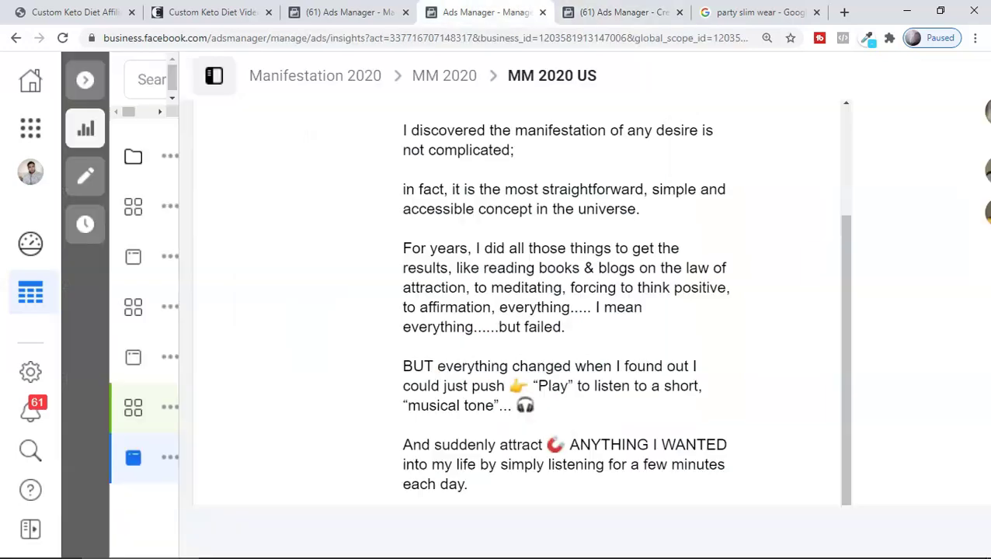
scroll(537, 335, "up", 3)
scroll(544, 354, "down", 6)
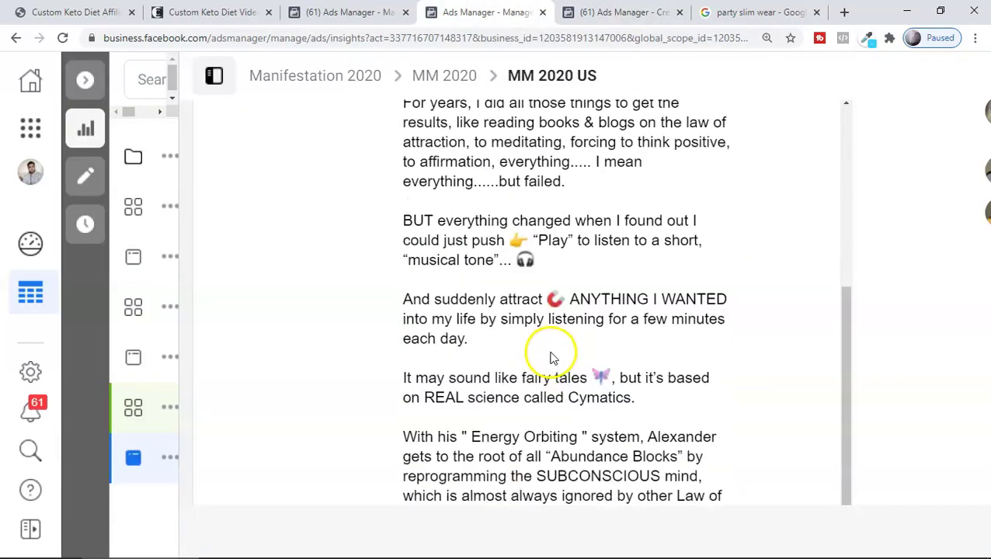
scroll(552, 356, "up", 4)
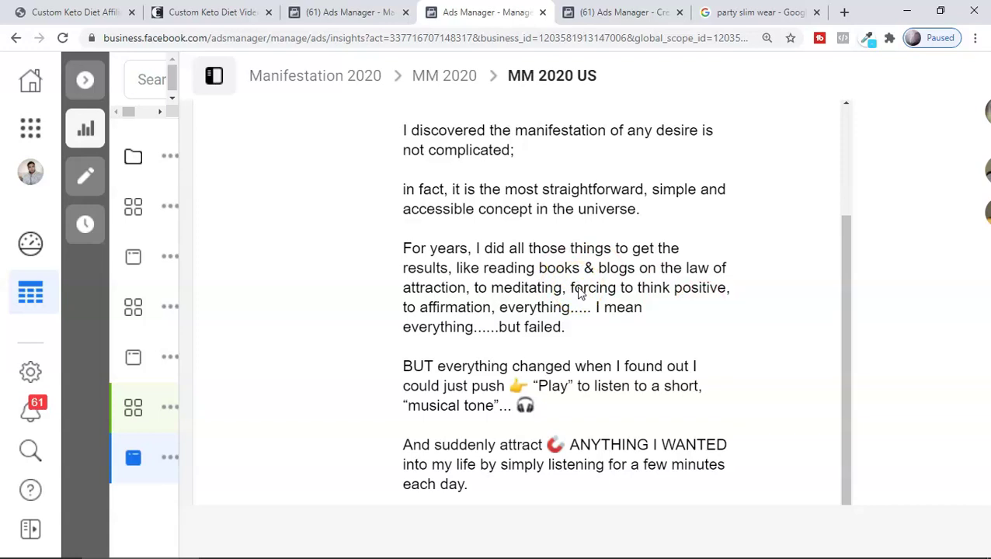
left_click(641, 11)
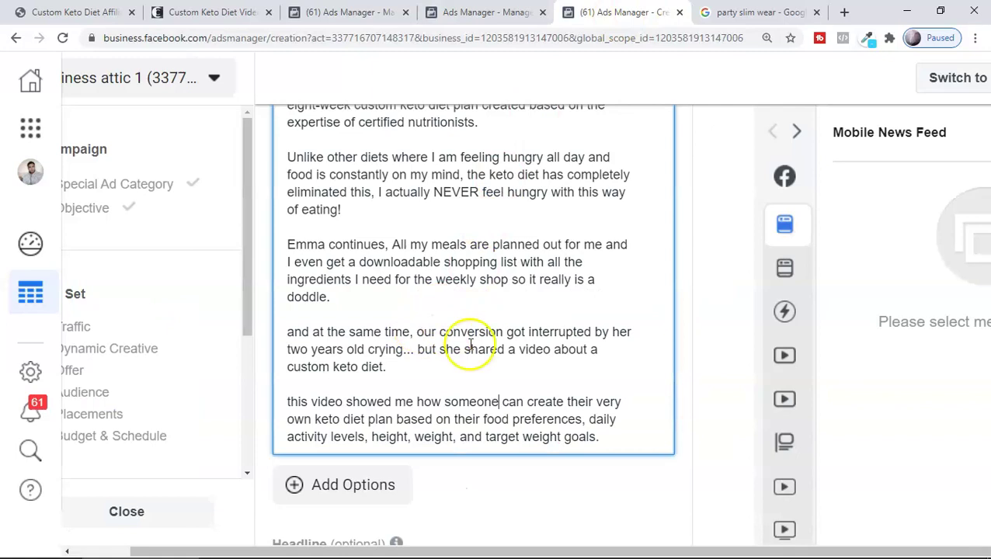
left_click(611, 437)
key("Return")
key("Return")
type("Now i can see that black slim-fit party dress in my body too,")
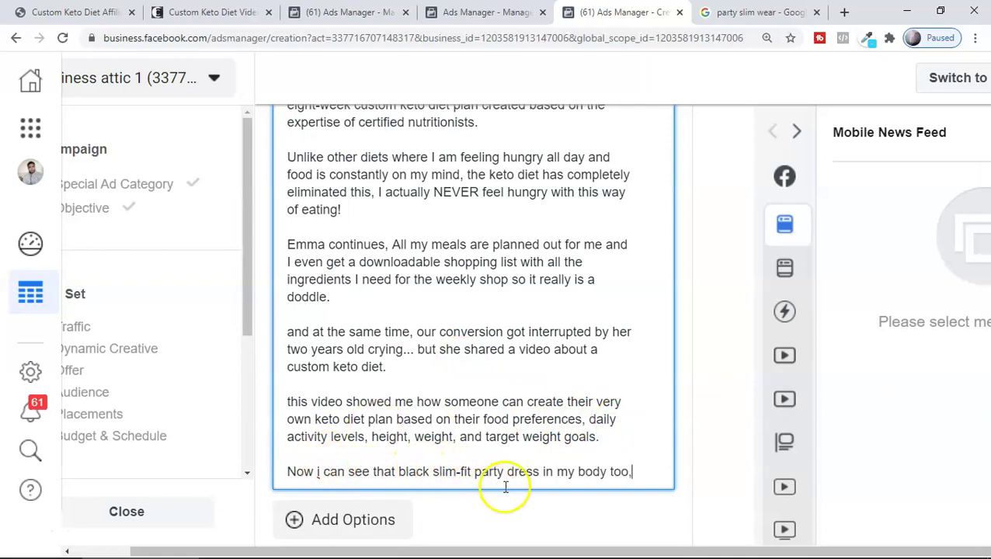
key("Return")
key("Return")
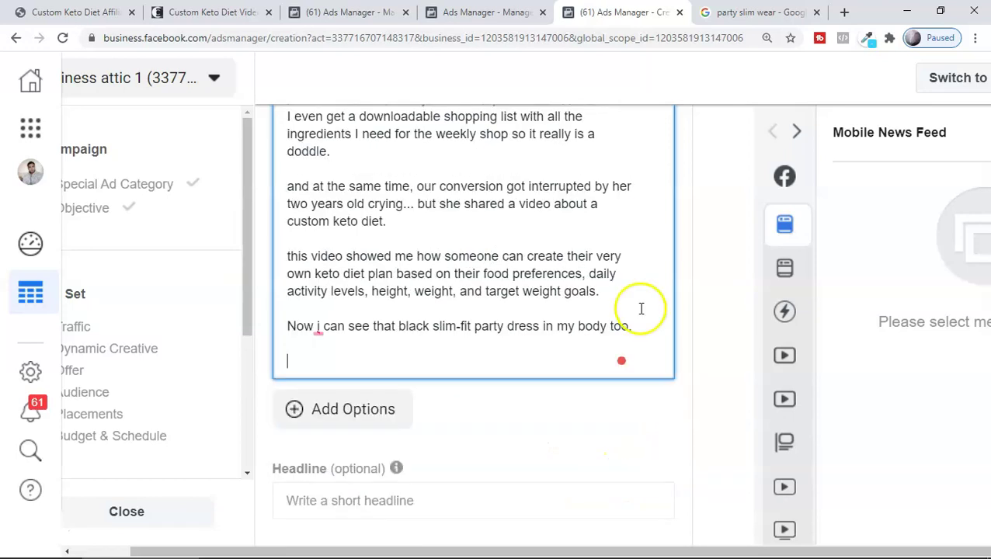
type("If you relate to me in any way click the link below to watch the video shared by Emma.  and see whether these custom diet keto plan video work for you too.  https://www.askaaffiliate.com/healingsound")
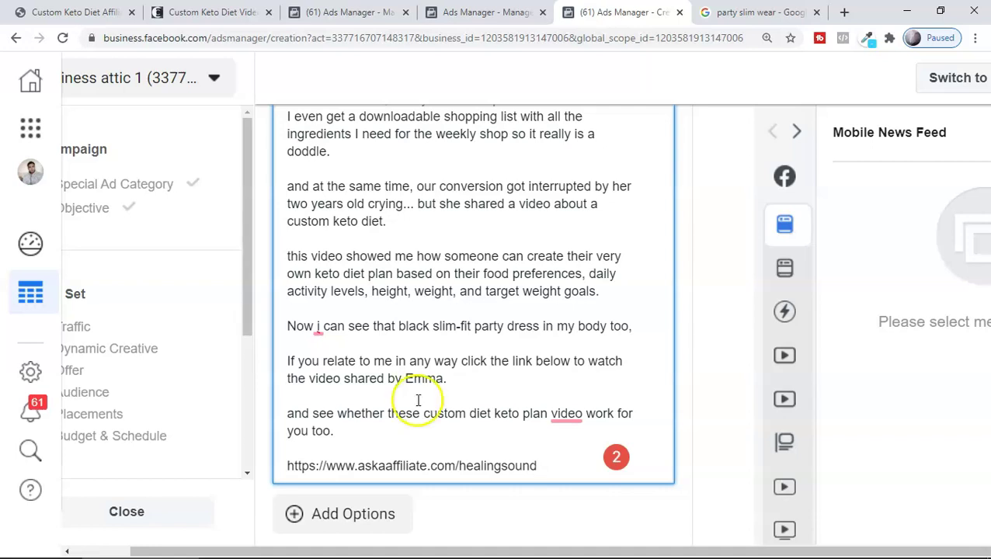
- Review the complete primary text of the keto ad from the opening hook to the closing link
scroll(449, 241, "up", 4)
scroll(458, 256, "down", 6)
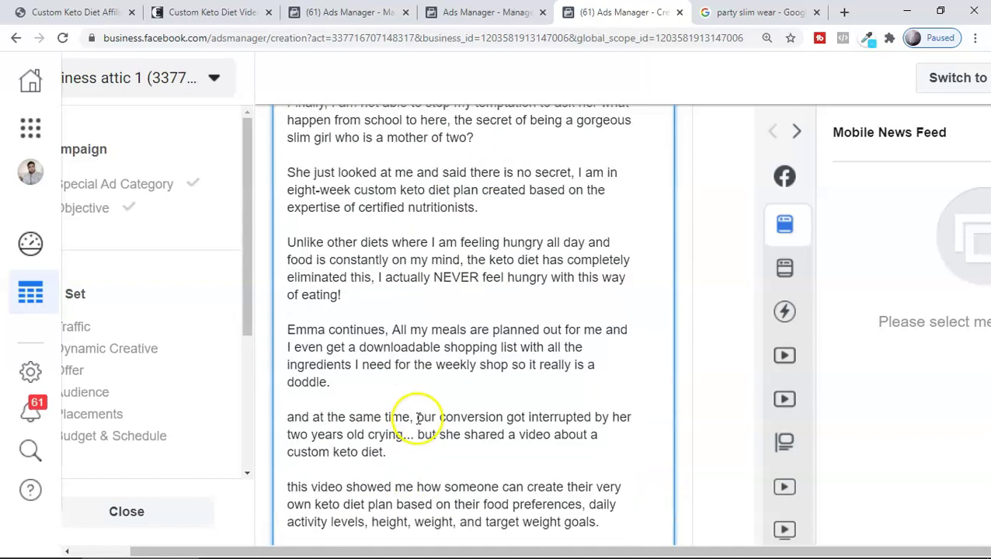
scroll(470, 311, "up", 1)
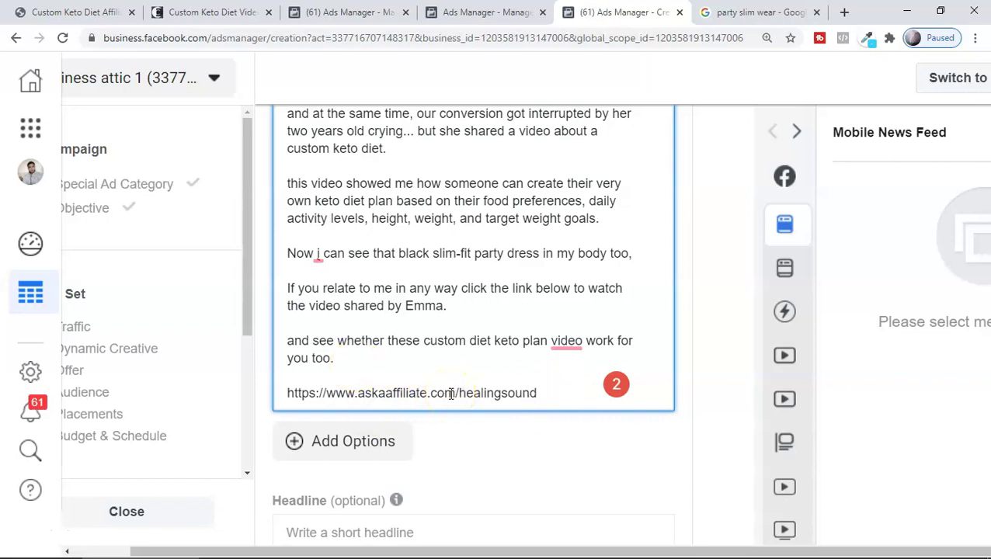
scroll(671, 276, "up", 5)
scroll(669, 277, "up", 5)
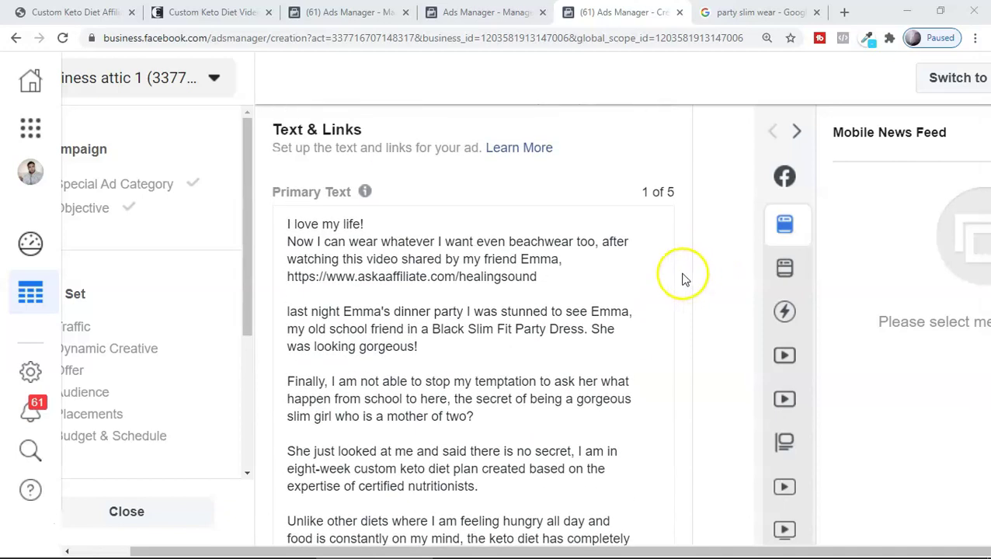
scroll(684, 278, "down", 1)
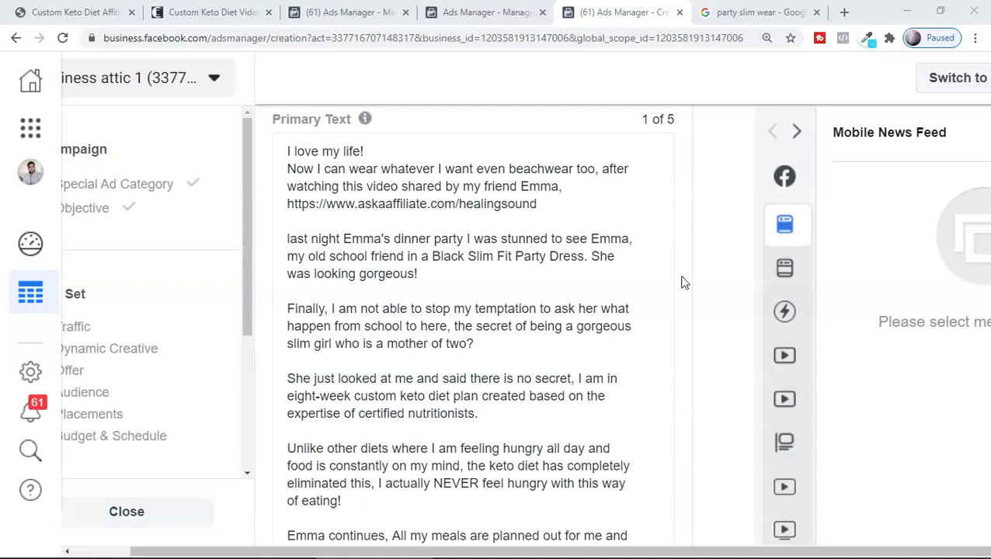
scroll(683, 280, "down", 2)
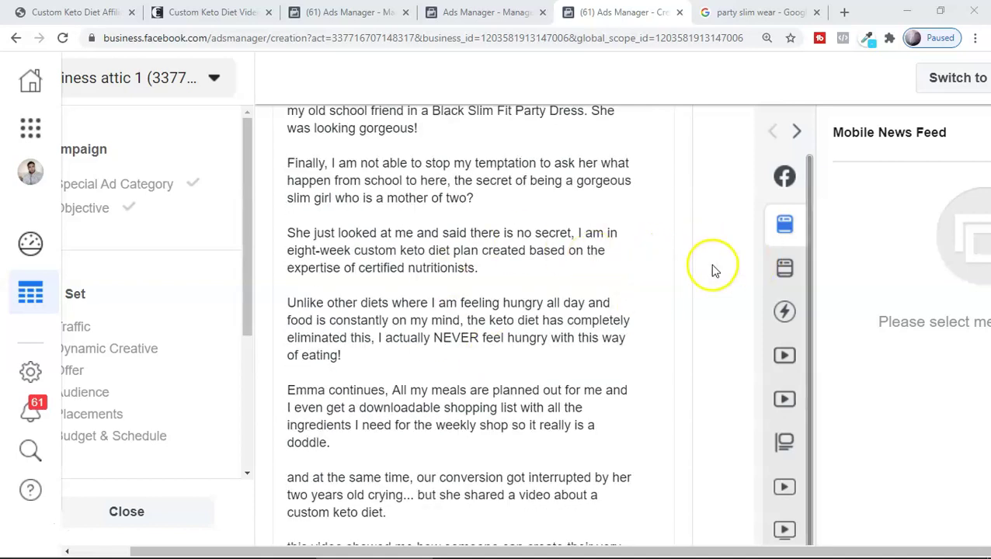
scroll(710, 272, "up", 2)
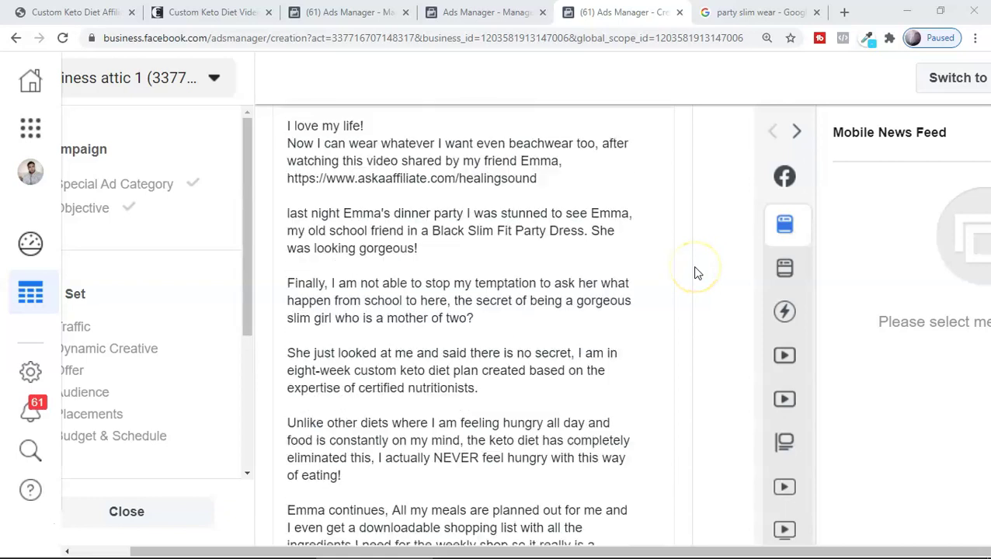
scroll(698, 276, "up", 3)
scroll(686, 339, "down", 2)
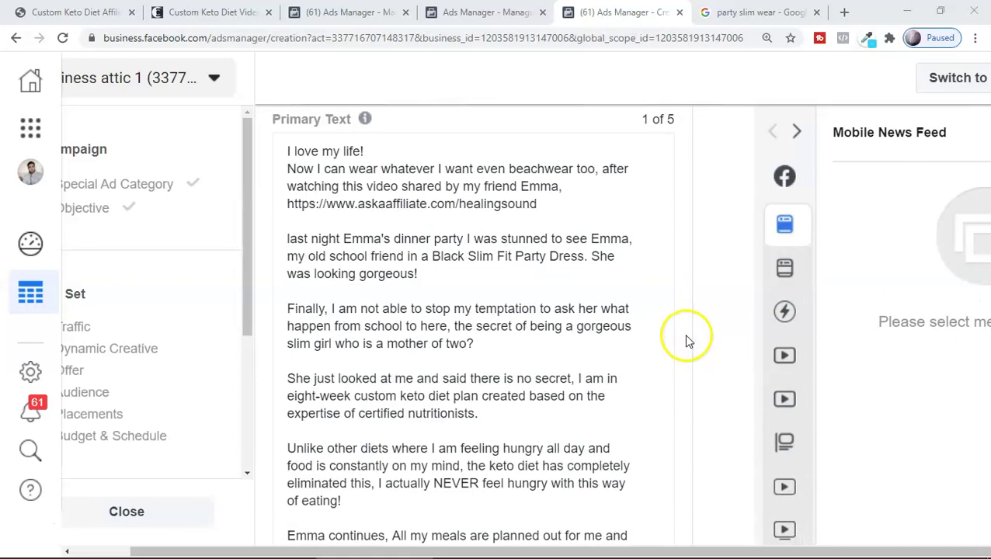